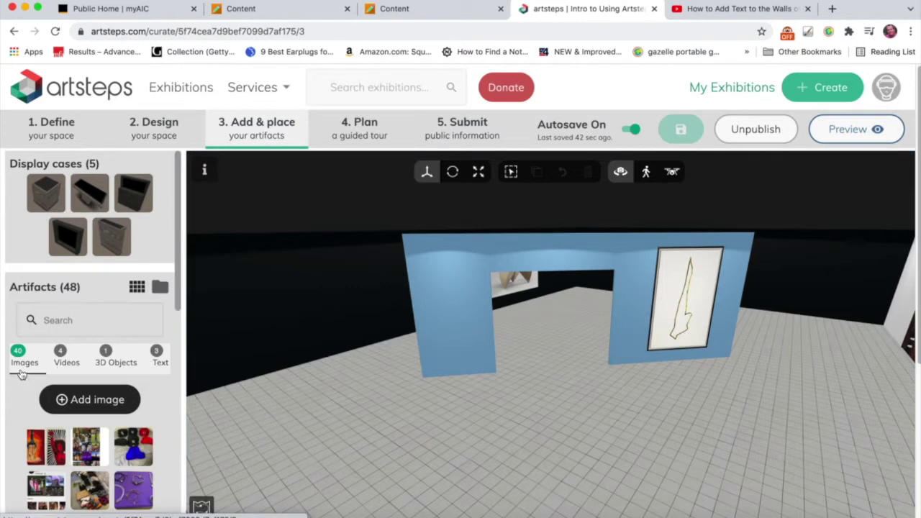
Start a new text artifact and fill its text with the "Express Yourself! Art Show" heading and intro paragraph copied from the Word document.
click(161, 363)
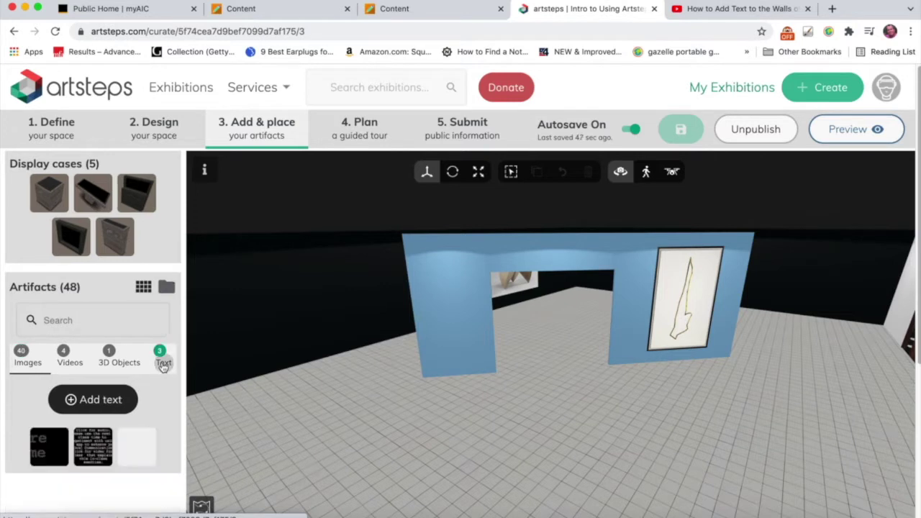
click(106, 406)
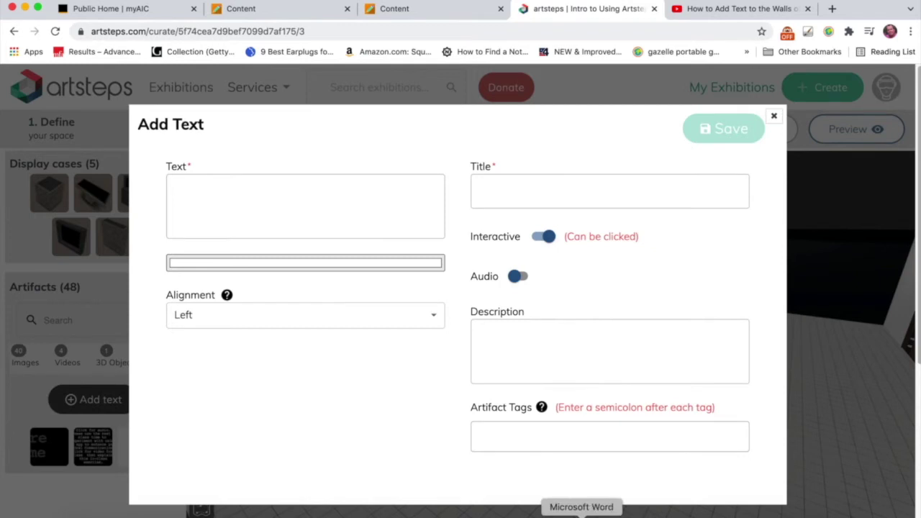
click(573, 512)
drag(308, 289, 279, 200)
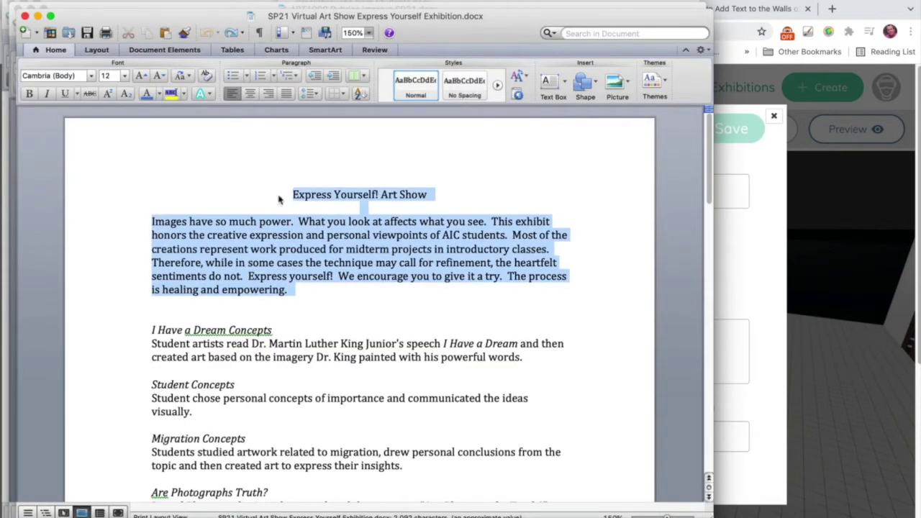
click(729, 258)
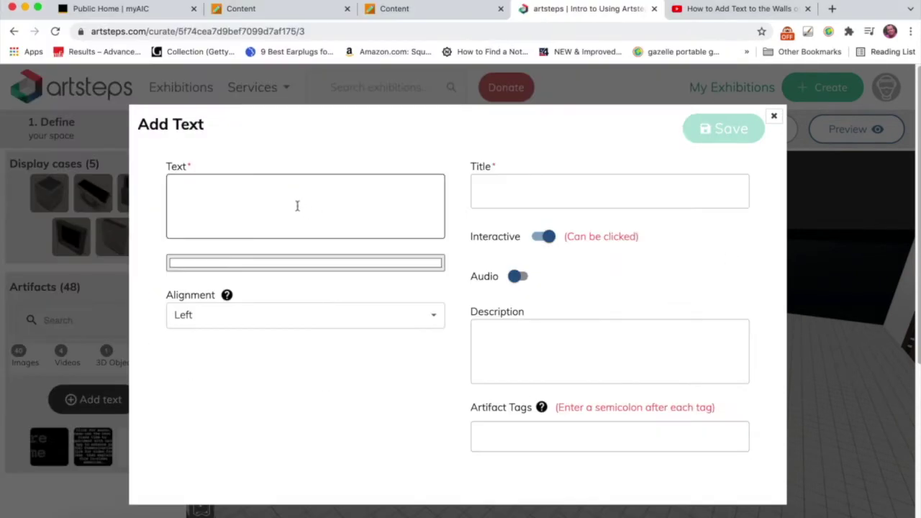
click(235, 189)
key(super+v)
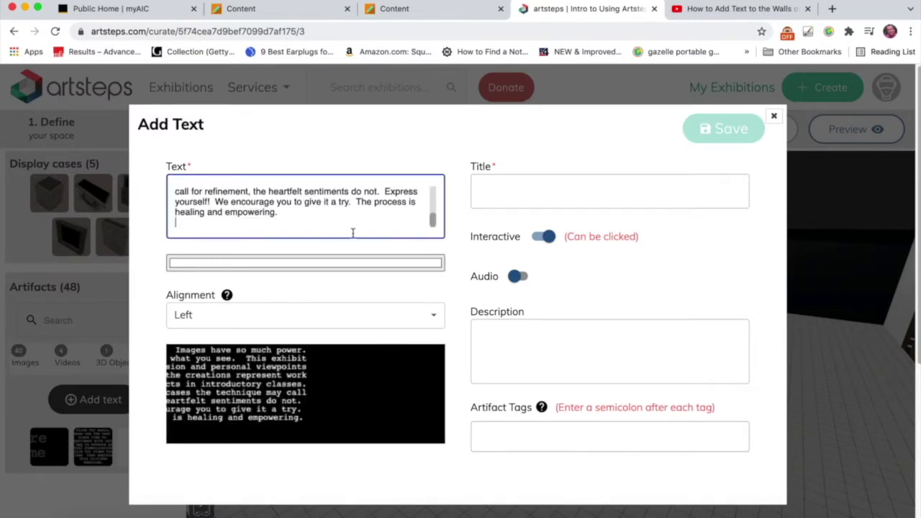
Set the text colour to dark green, RGB 19, 73, 18.
click(320, 266)
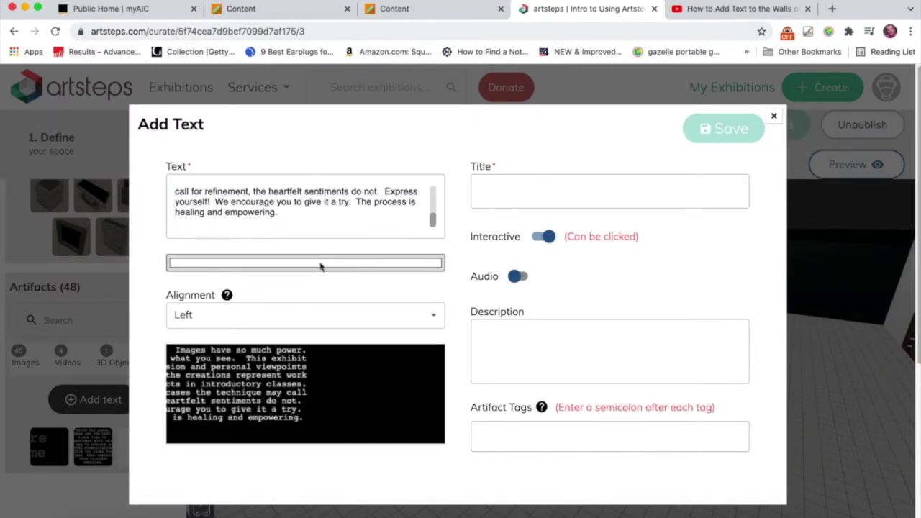
click(278, 374)
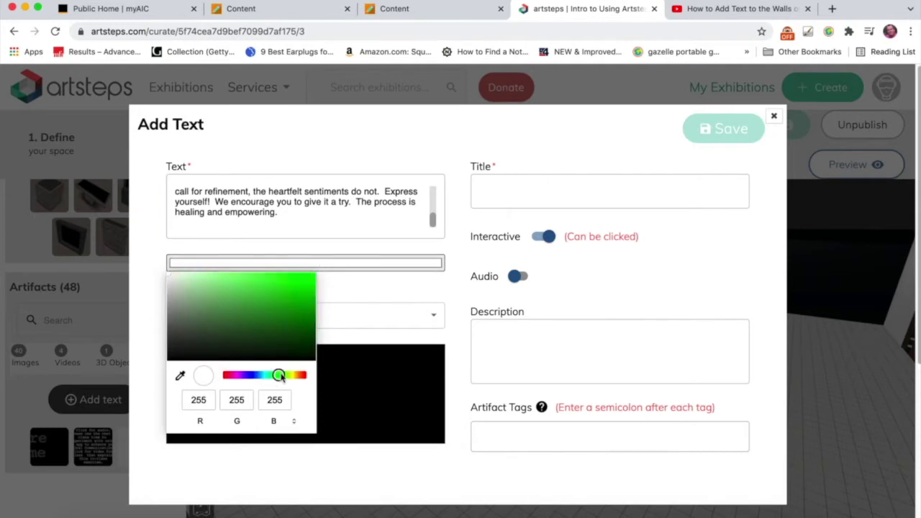
click(280, 339)
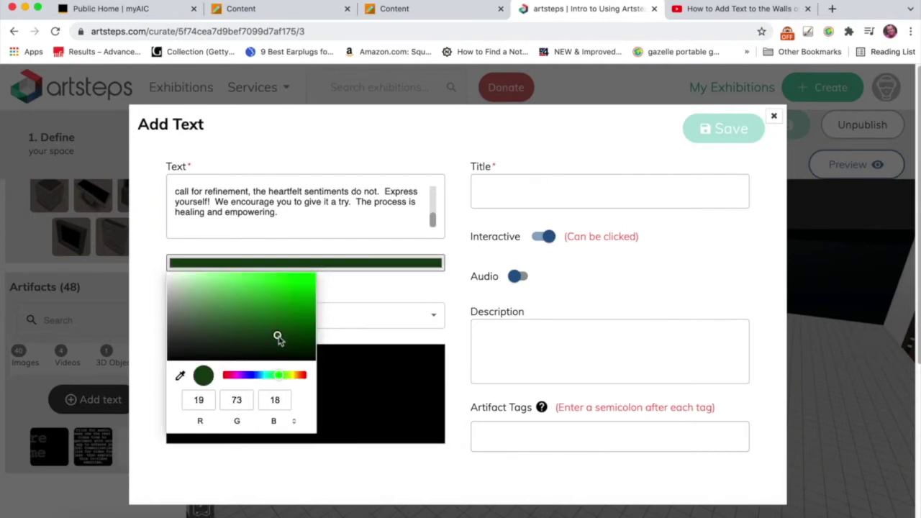
click(361, 289)
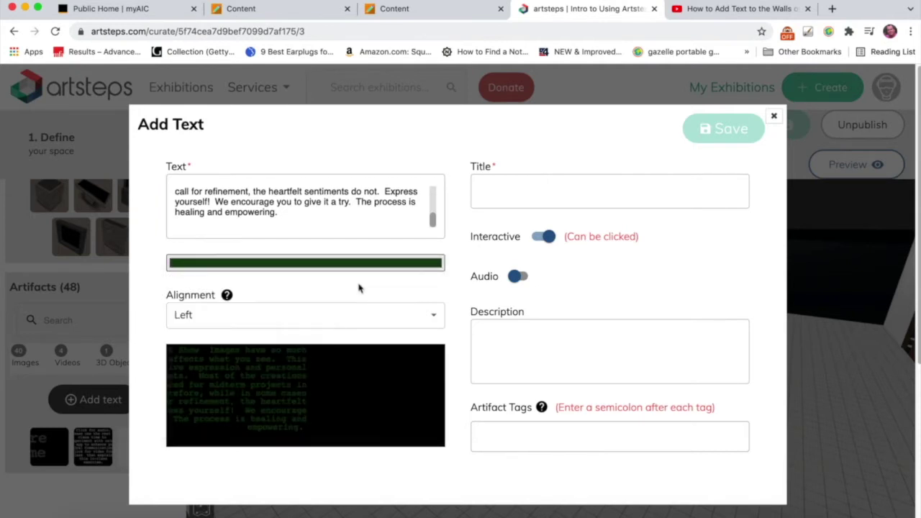
Try Right alignment for the text, then set the alignment to Center.
click(209, 320)
click(199, 358)
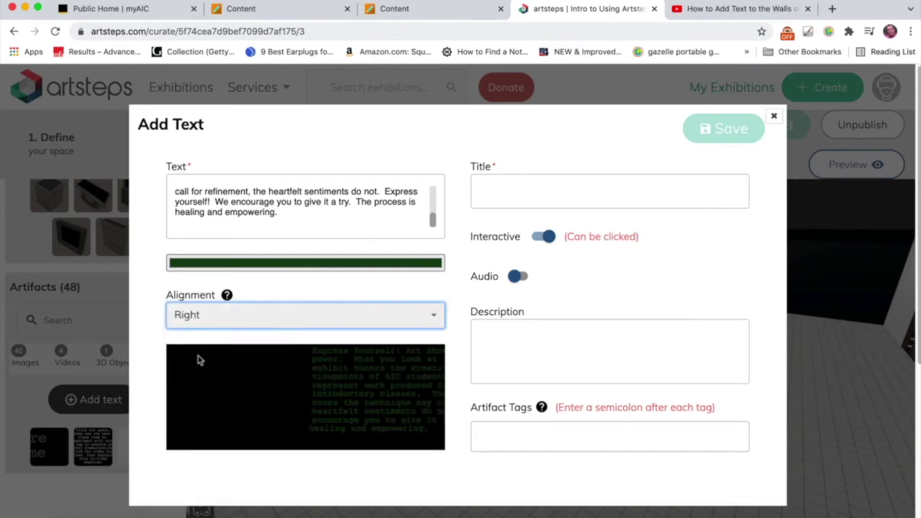
click(263, 314)
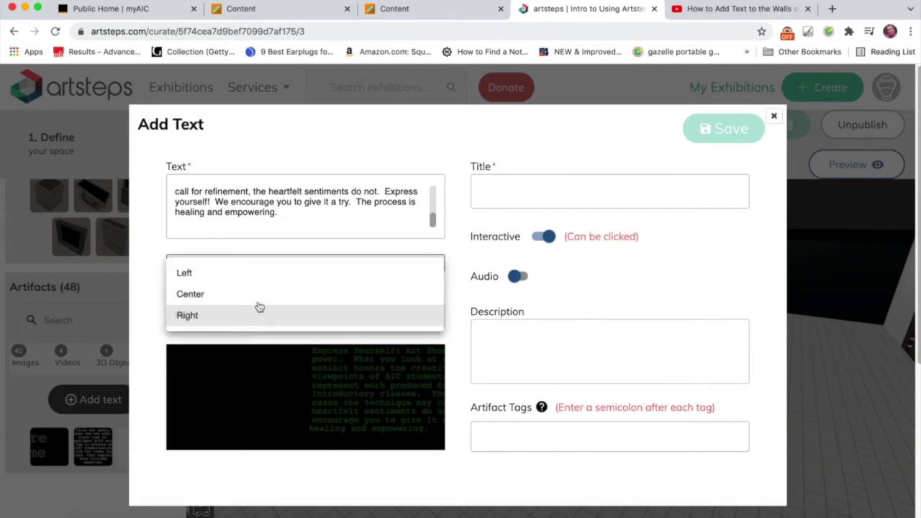
click(259, 301)
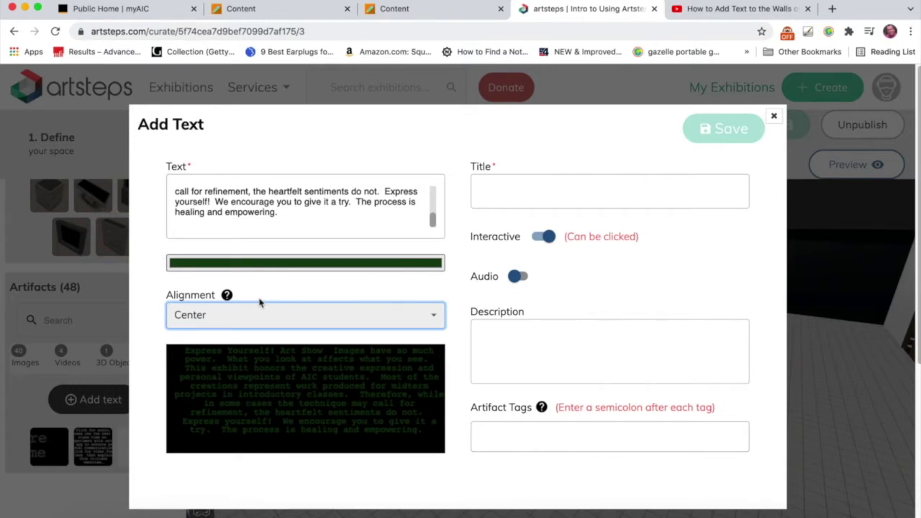
Title the text artifact "Curatorial Statement" and save it.
click(500, 183)
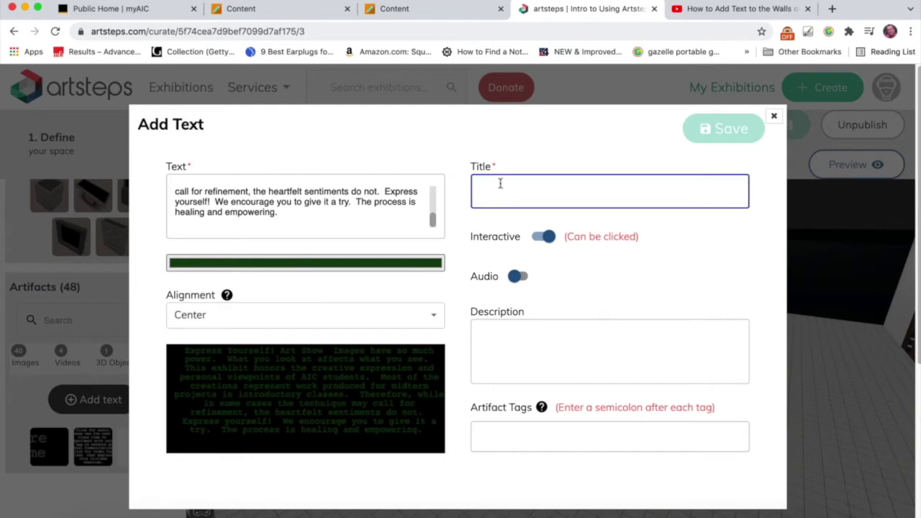
text(Curato)
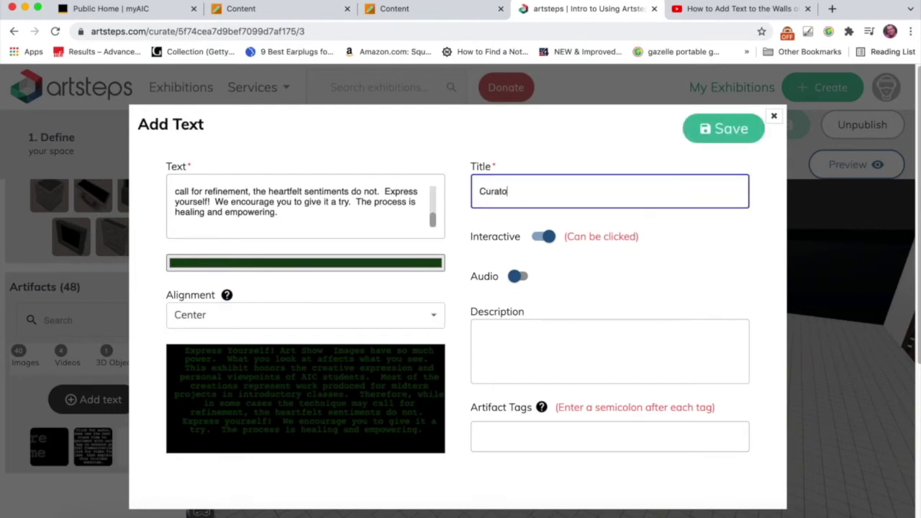
text(rial Statement)
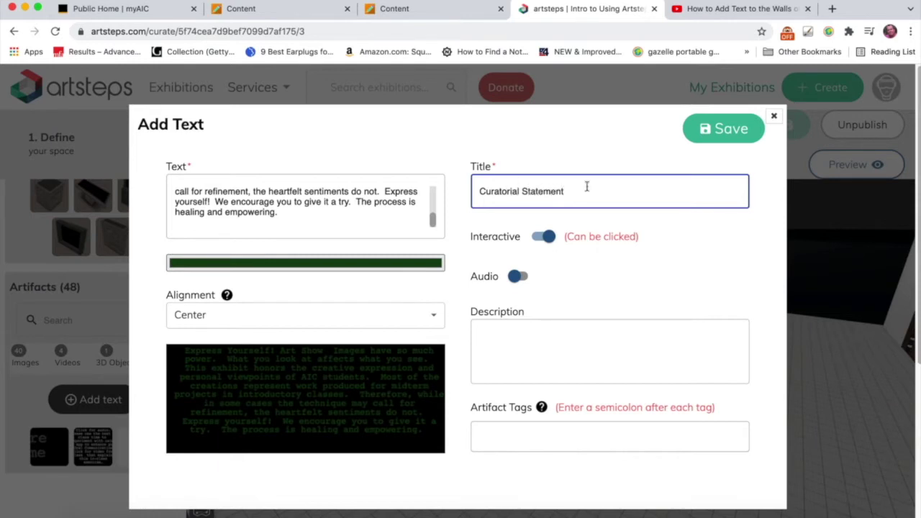
click(721, 131)
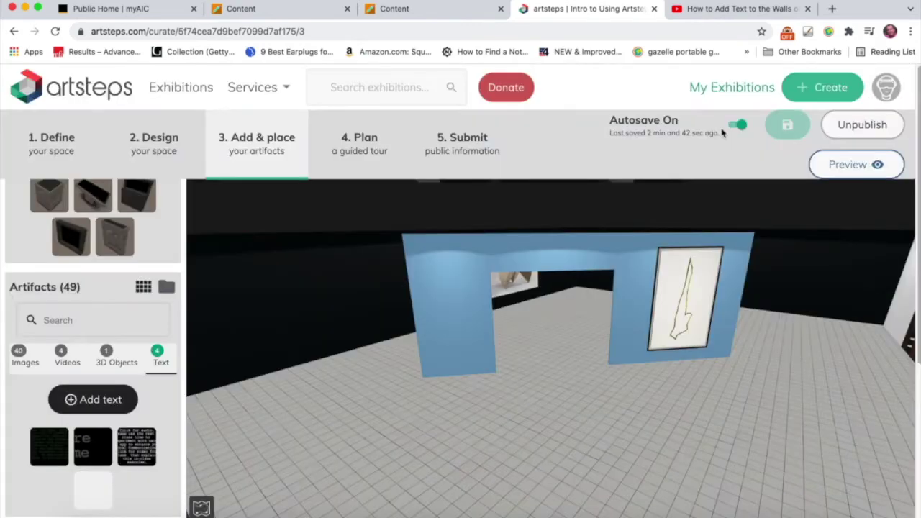
Reload the exhibition editor and place the dark green Curatorial Statement text on the blue wall section left of the doorway.
click(56, 32)
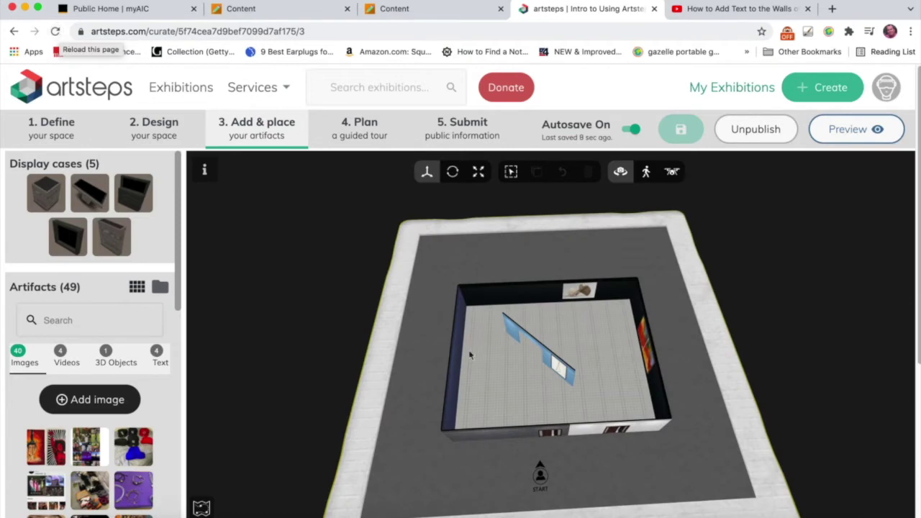
drag(489, 374, 512, 357)
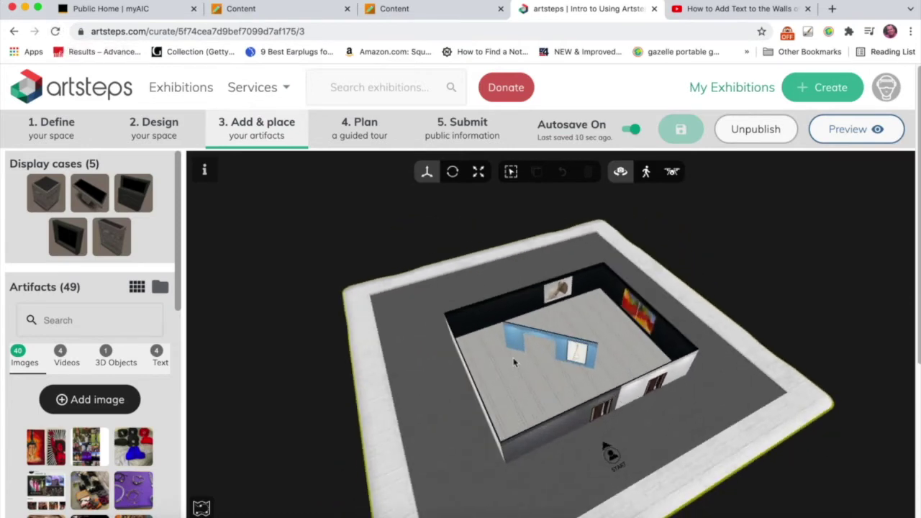
scroll(514, 361, up, 5)
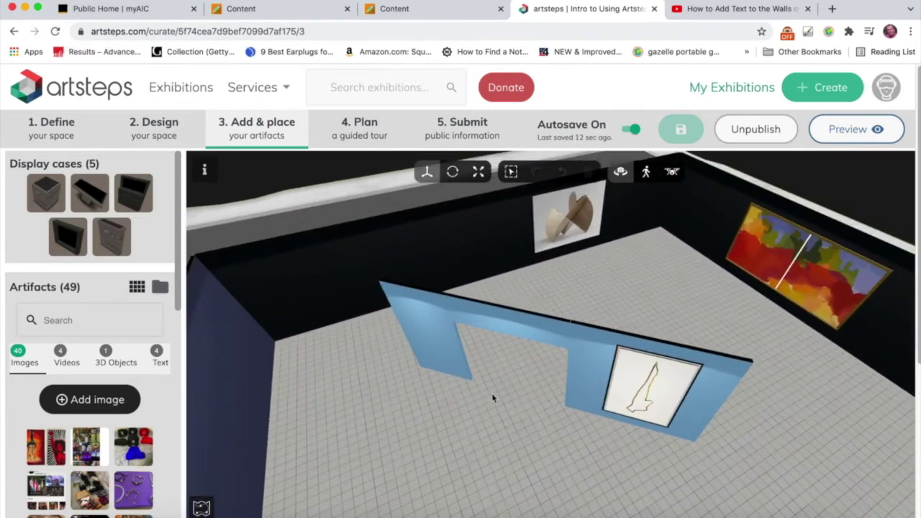
scroll(496, 389, down, 1)
scroll(499, 379, up, 3)
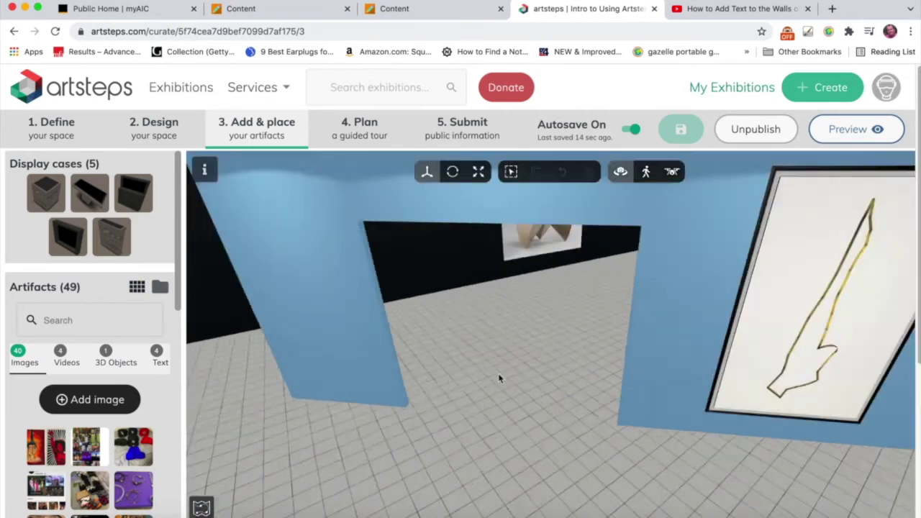
drag(475, 389, 475, 400)
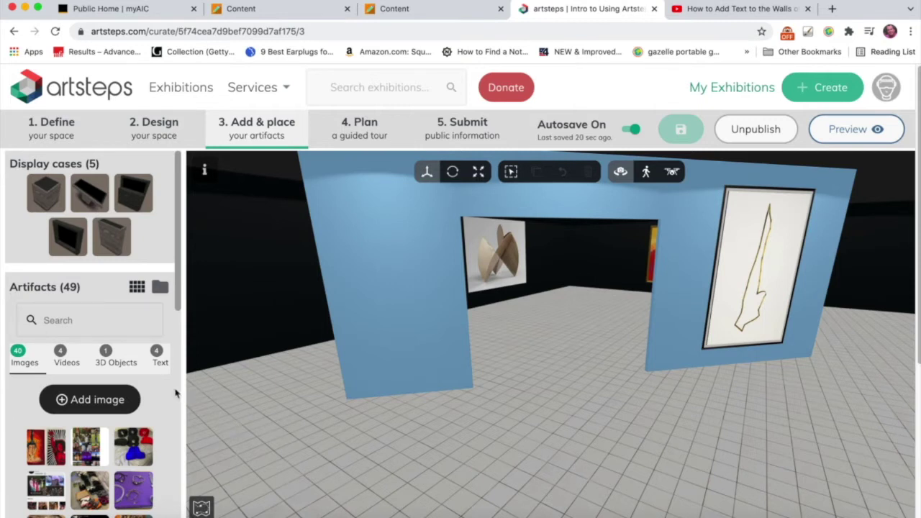
click(160, 360)
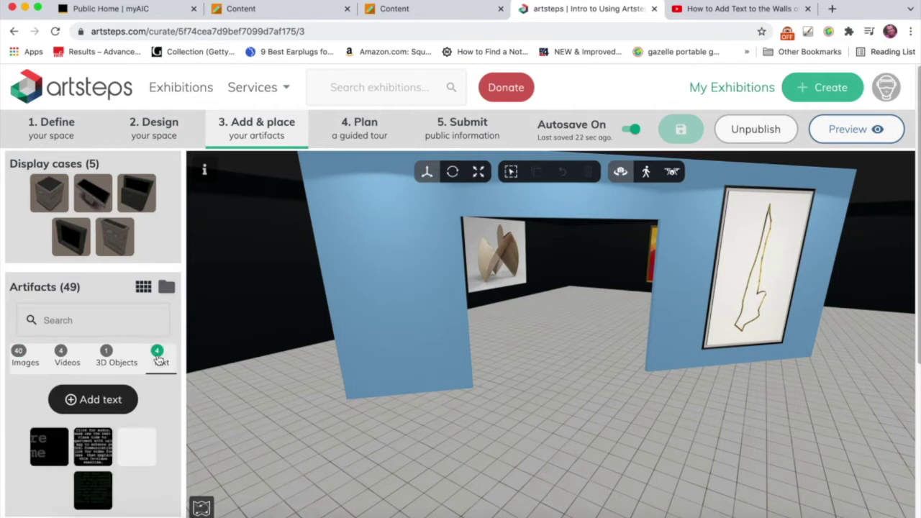
click(100, 499)
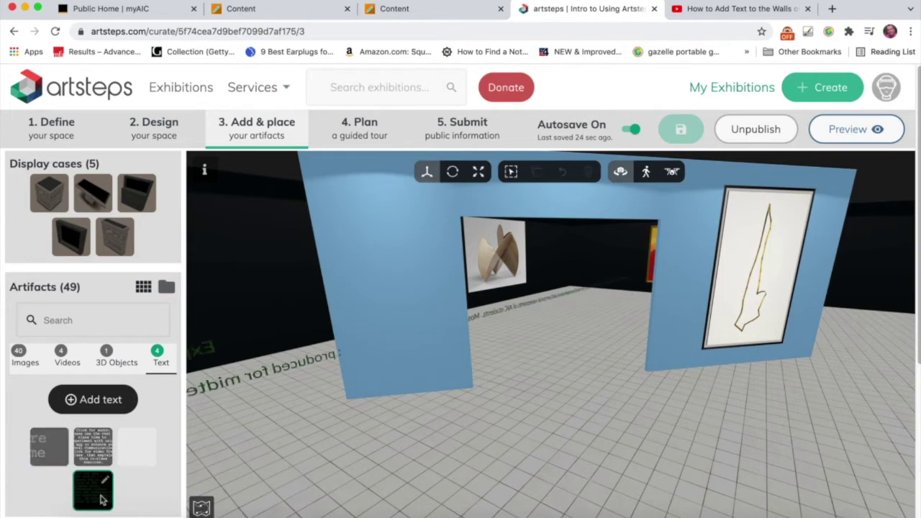
click(389, 260)
click(388, 256)
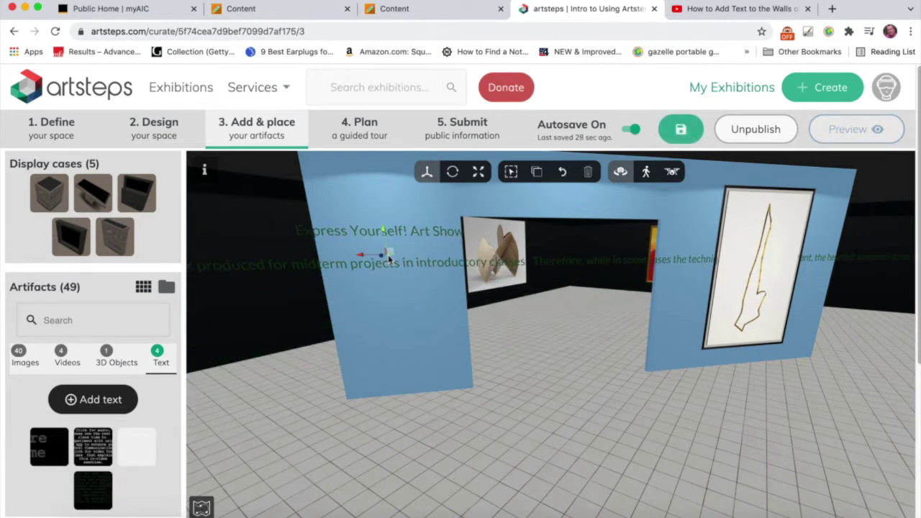
drag(387, 254, 406, 284)
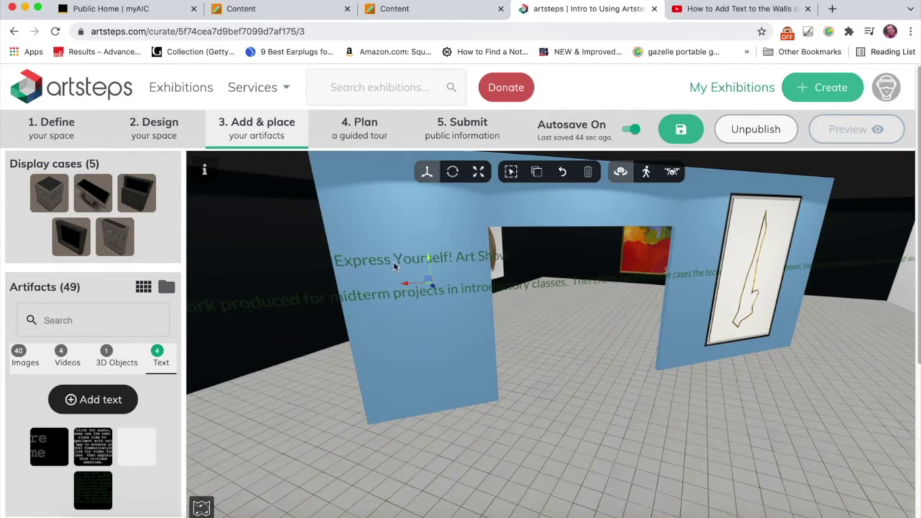
double_click(395, 266)
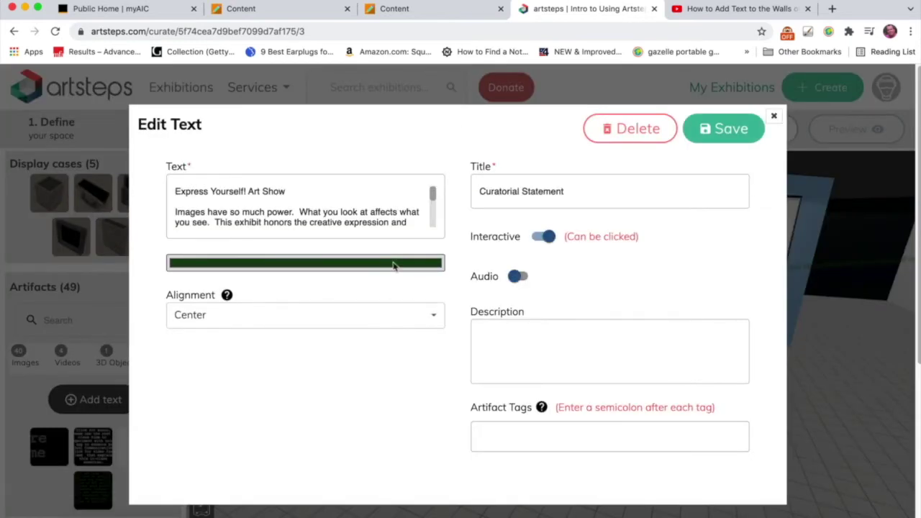
click(308, 207)
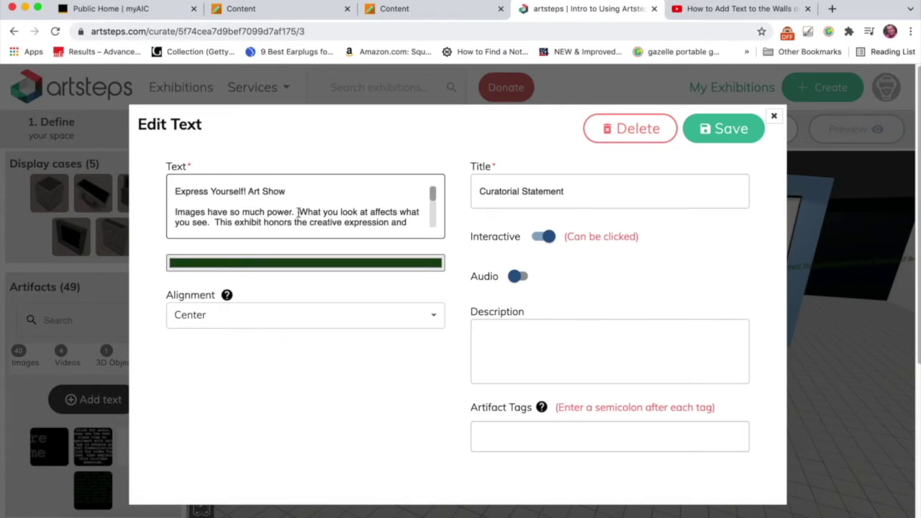
click(774, 116)
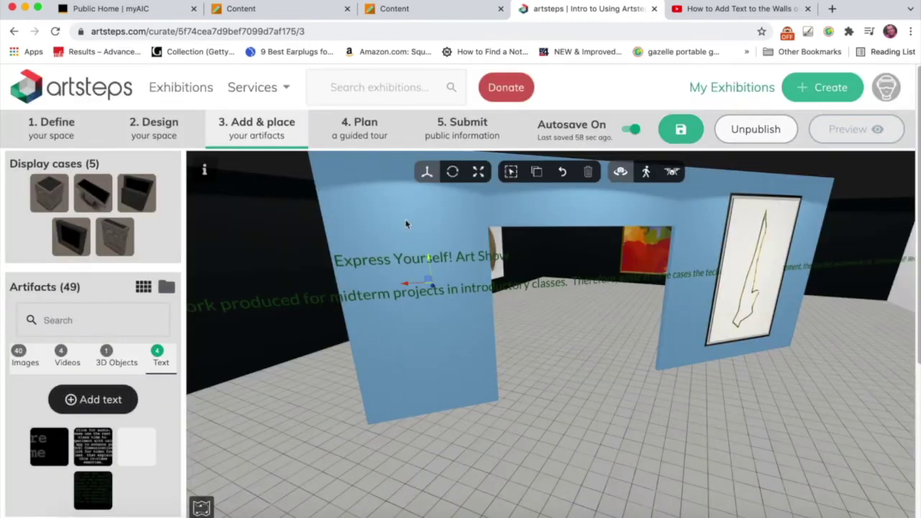
Open the Curatorial Statement text and break lines after "power.", "affects what", "exhibit honors", "expression and" and "viewpoints of AIC".
double_click(389, 260)
click(296, 211)
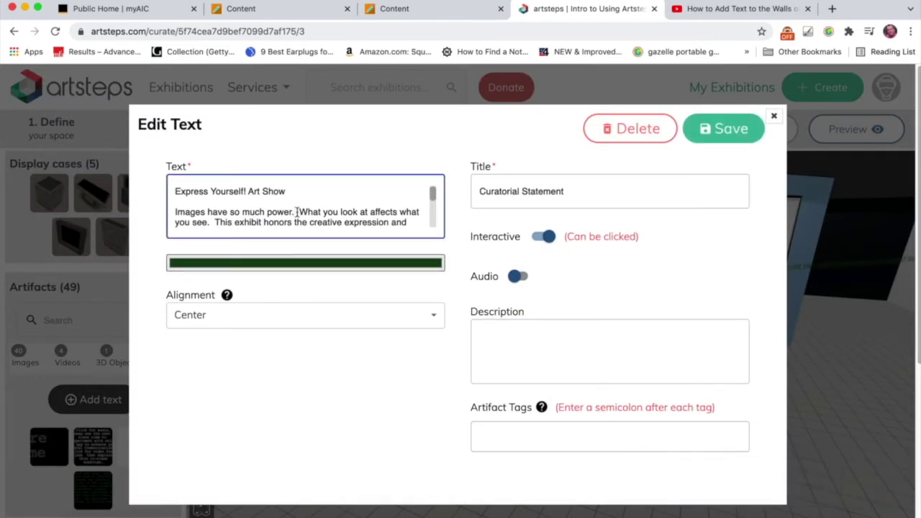
key(Return)
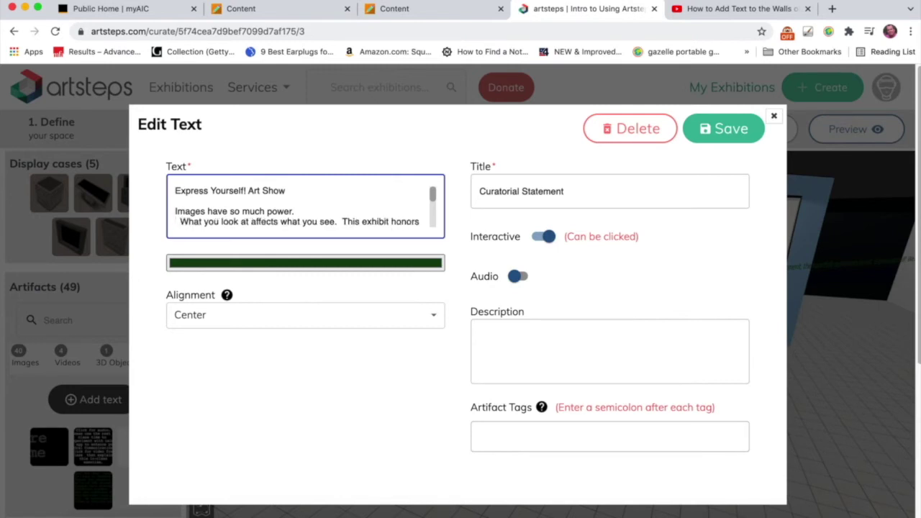
click(302, 220)
key(Return)
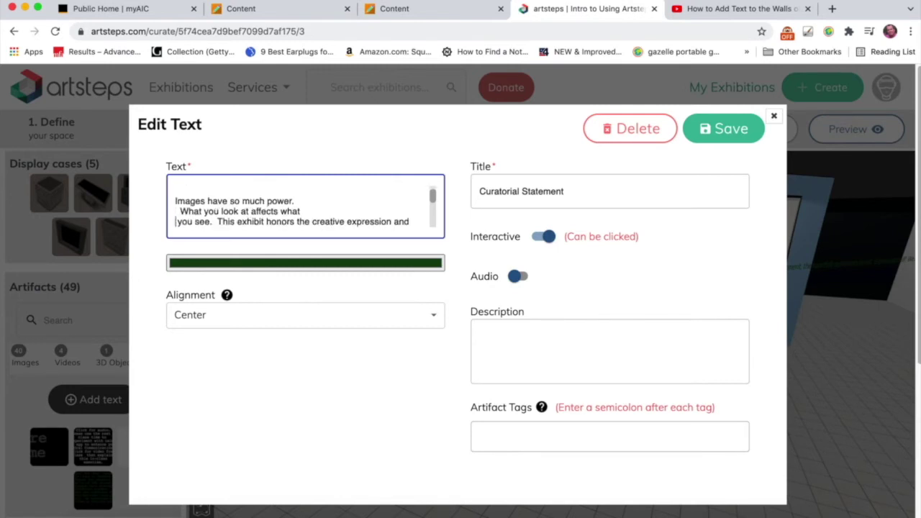
click(296, 222)
key(Return)
click(288, 221)
key(Return)
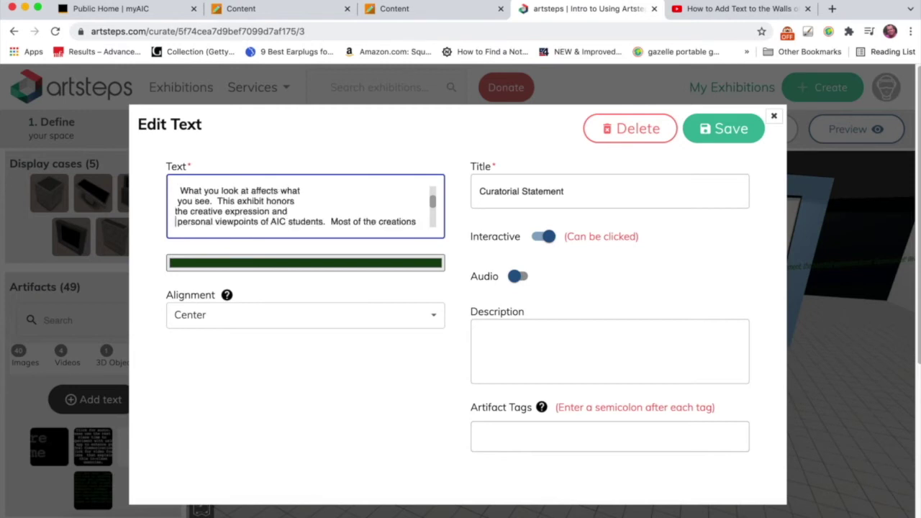
click(287, 222)
key(Return)
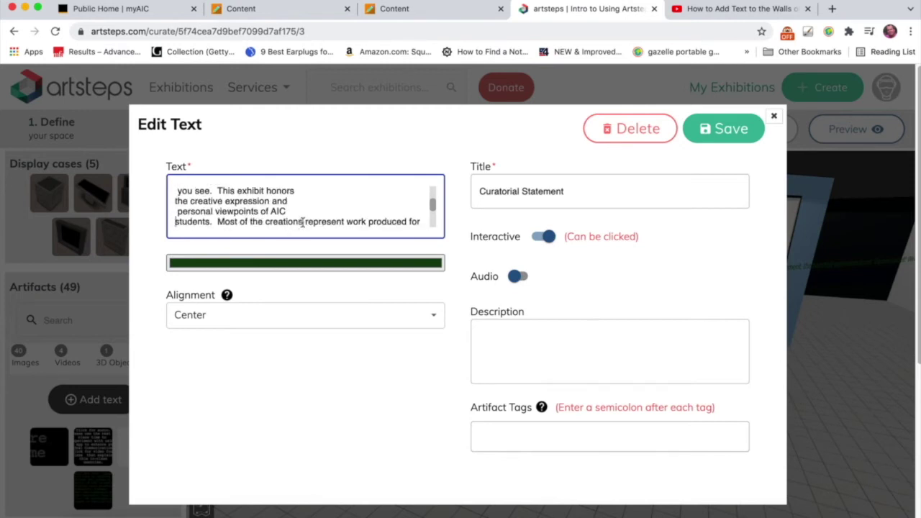
Add line breaks after "Most of the", "creations represent work", "produced for midterm" and "projects in introductory".
click(266, 221)
key(Return)
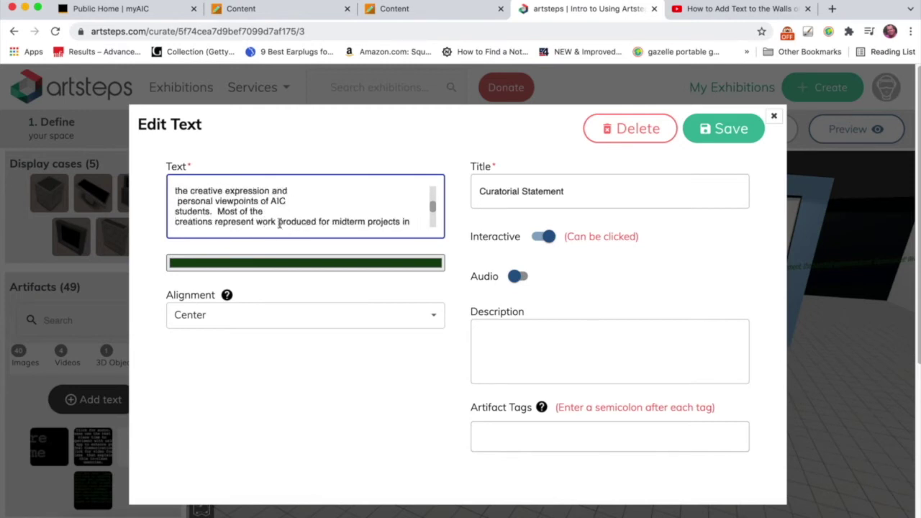
click(277, 222)
key(Return)
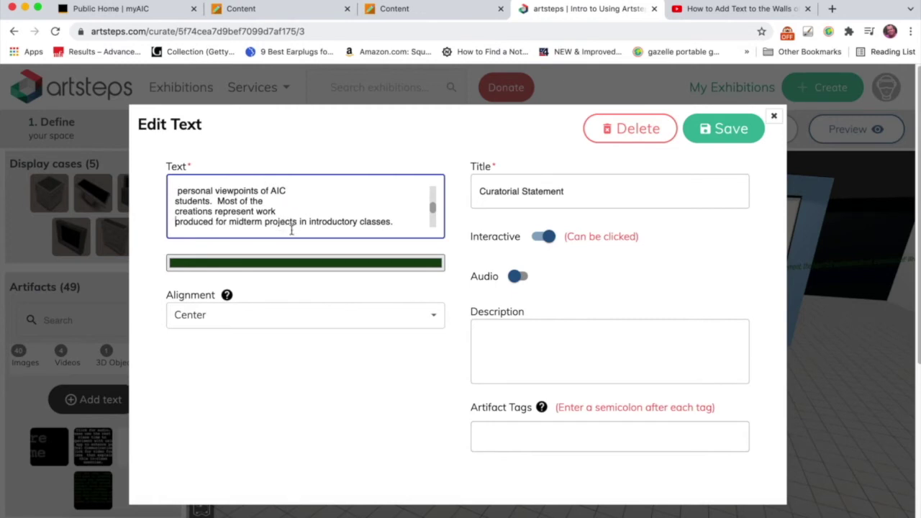
click(265, 222)
key(Return)
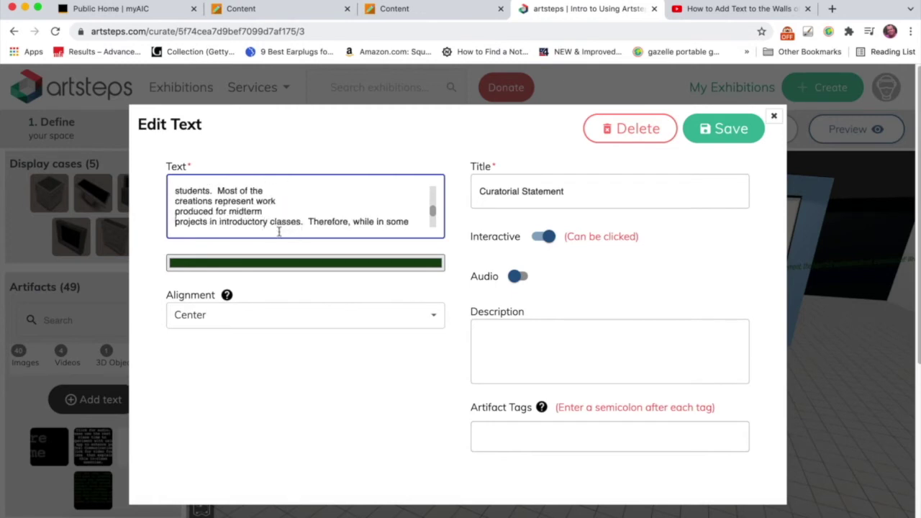
click(269, 221)
key(Return)
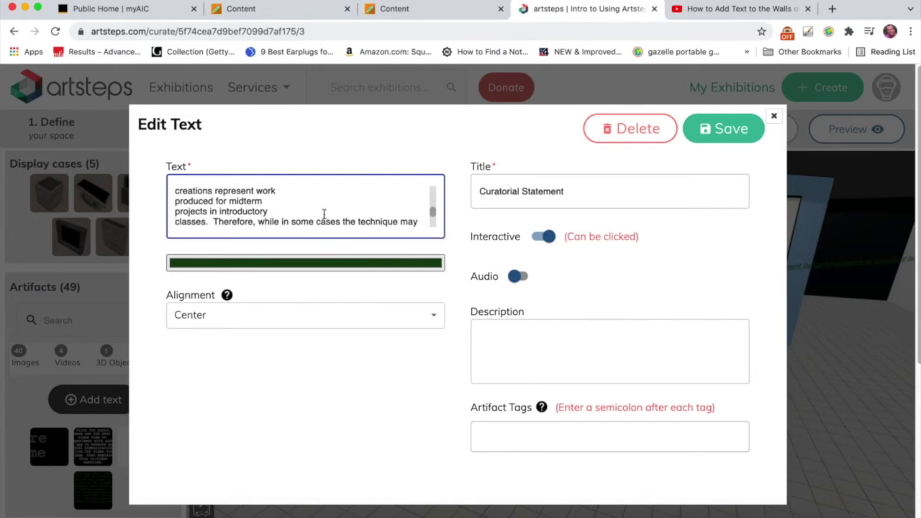
Add line breaks after "Therefore, while", "in some cases the", "technique may call for" and "refinement, the heartfelt".
click(282, 223)
key(Return)
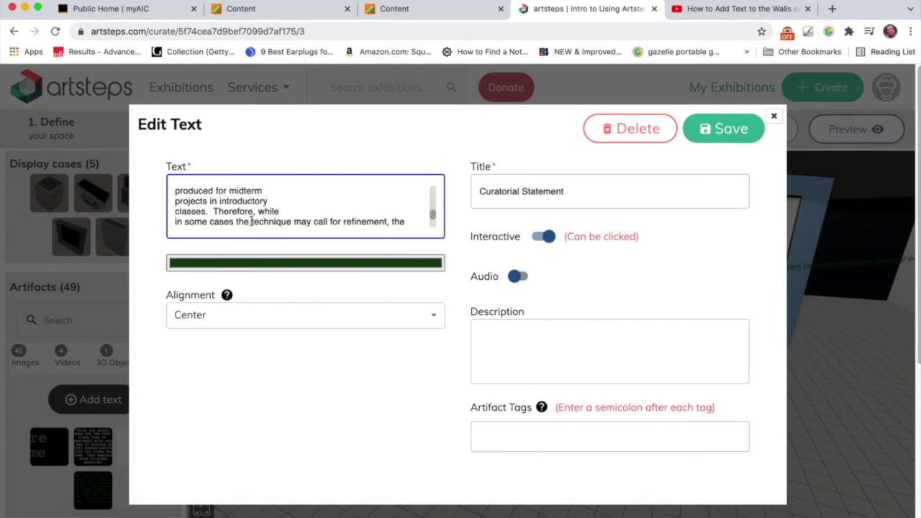
click(251, 221)
key(Return)
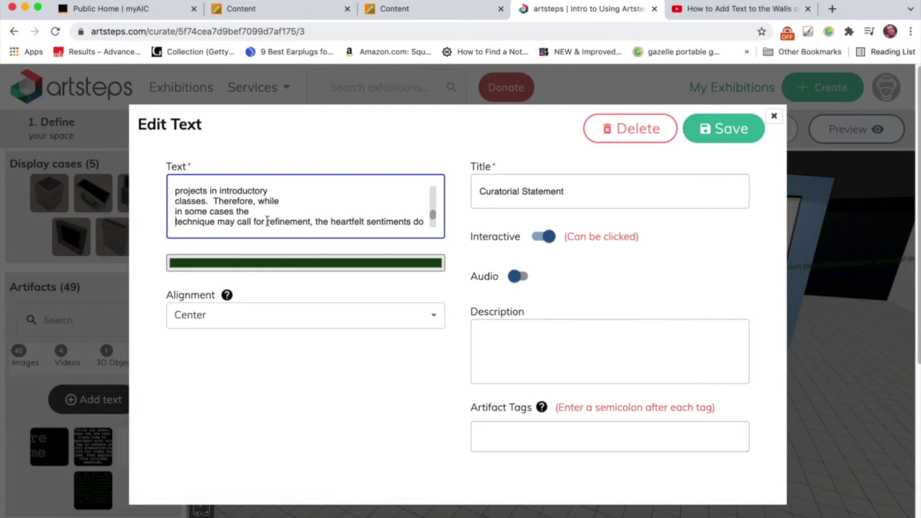
click(267, 222)
key(Return)
click(274, 221)
key(Return)
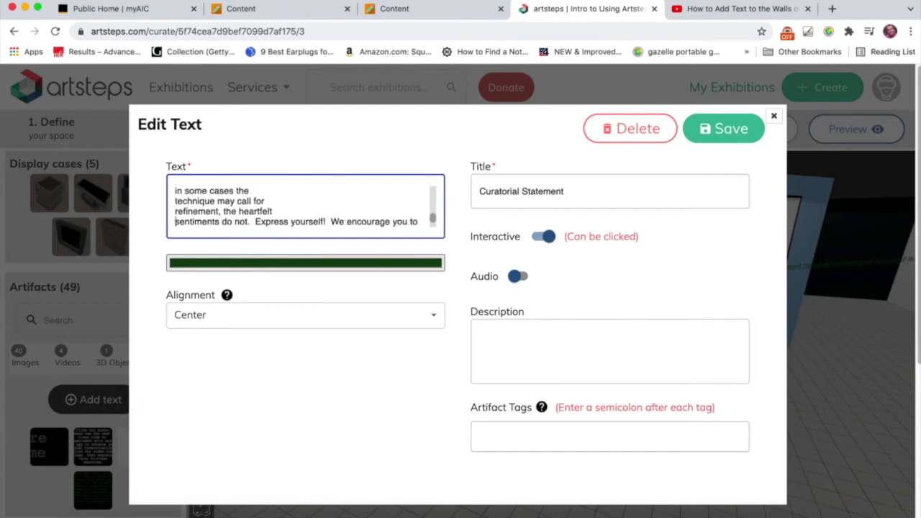
Add line breaks after "sentiments do not.", "Express yourself! We", "encourage you to give" and "The process is", and save the text.
click(252, 222)
key(Return)
click(268, 222)
key(Return)
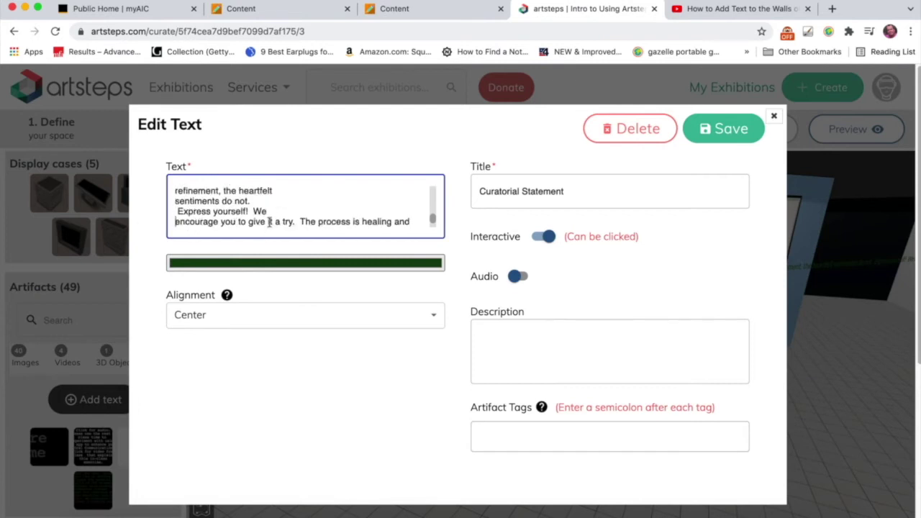
click(269, 222)
key(Return)
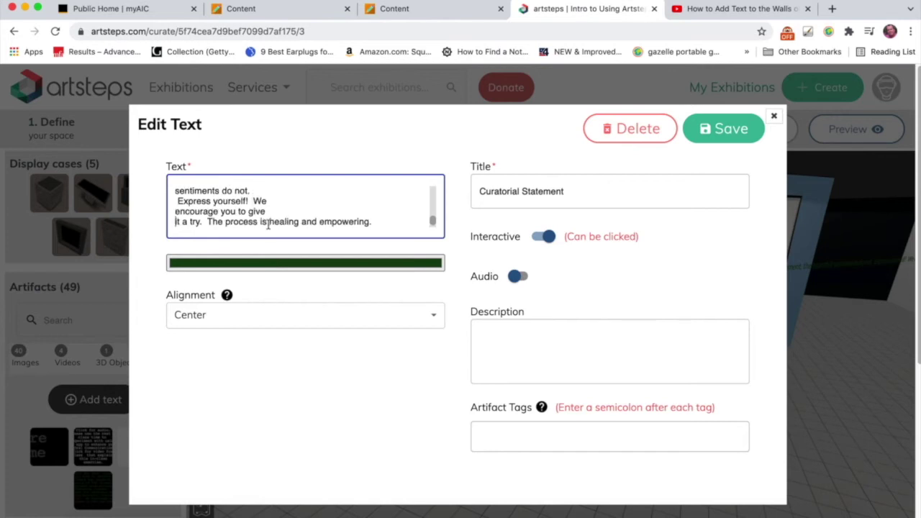
click(268, 222)
key(Return)
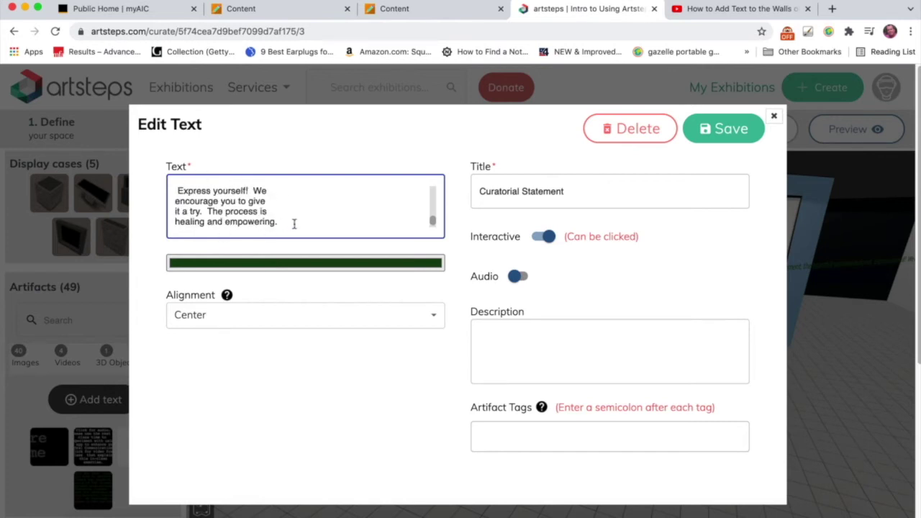
mouse_move(431, 221)
mouse_down()
mouse_move(432, 193)
mouse_move(425, 225)
mouse_up()
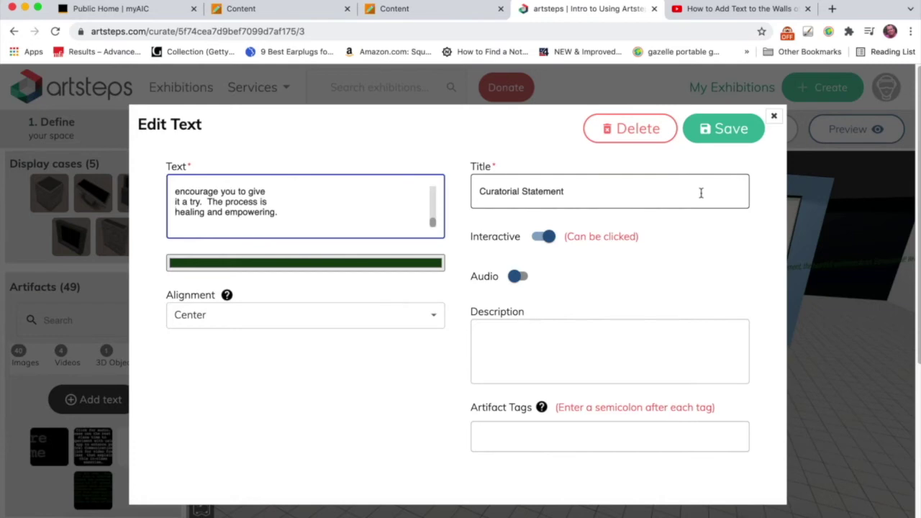
click(722, 130)
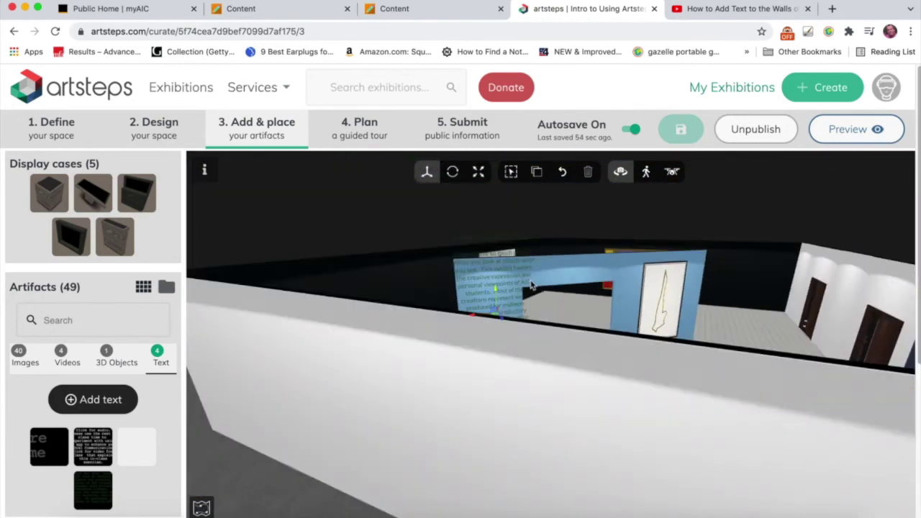
Reopen the Curatorial Statement text on the wall, save it again and reload the exhibition editor.
double_click(530, 285)
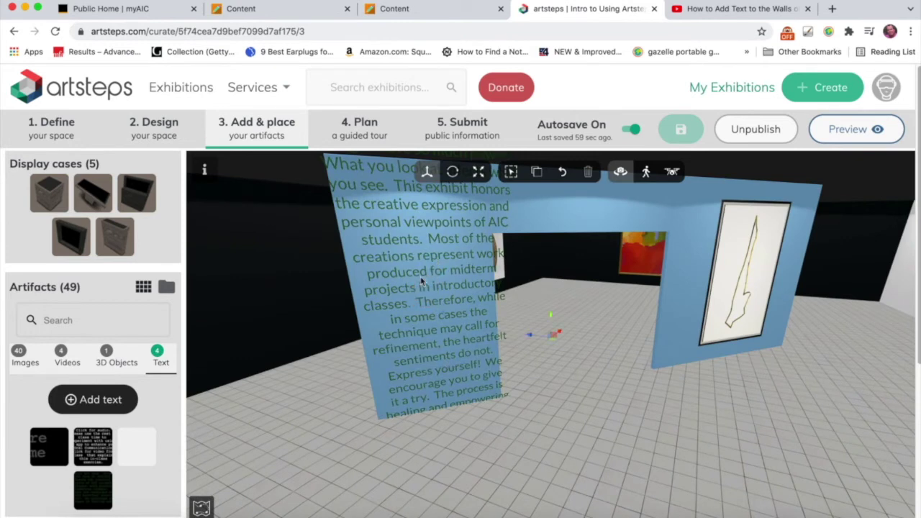
double_click(422, 259)
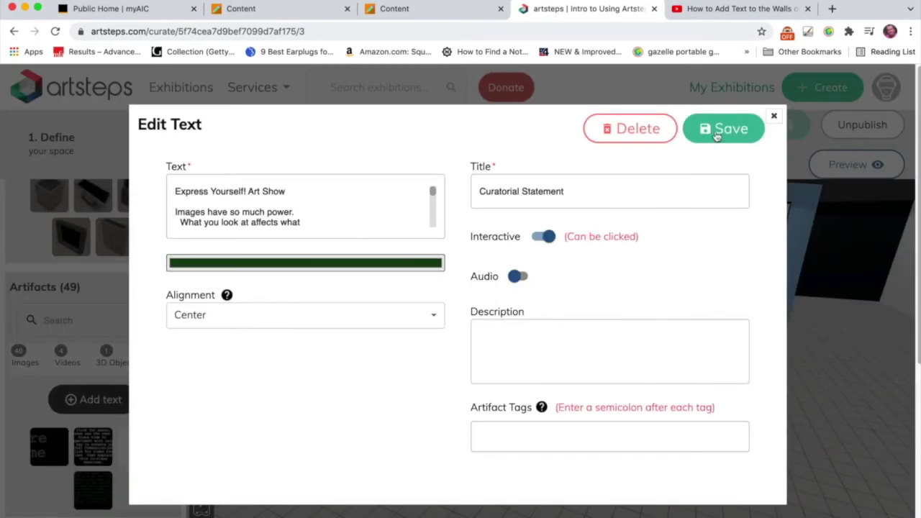
click(723, 129)
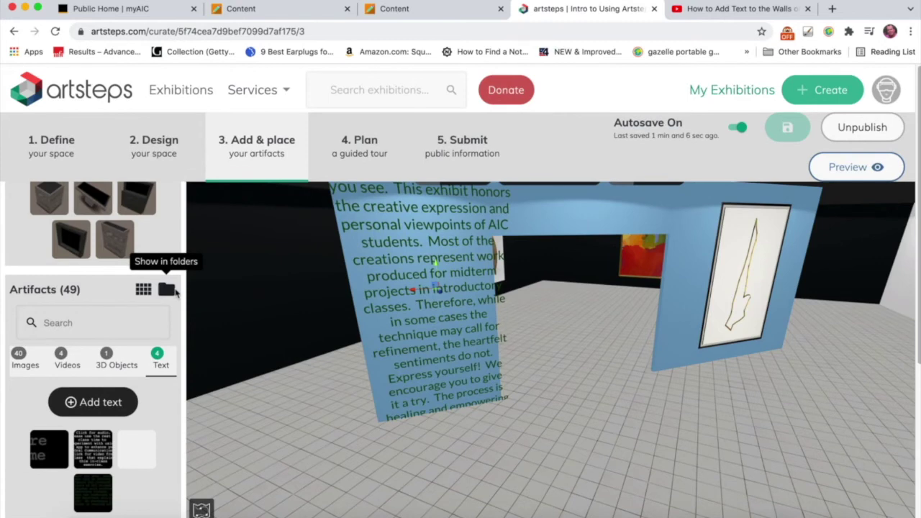
double_click(324, 275)
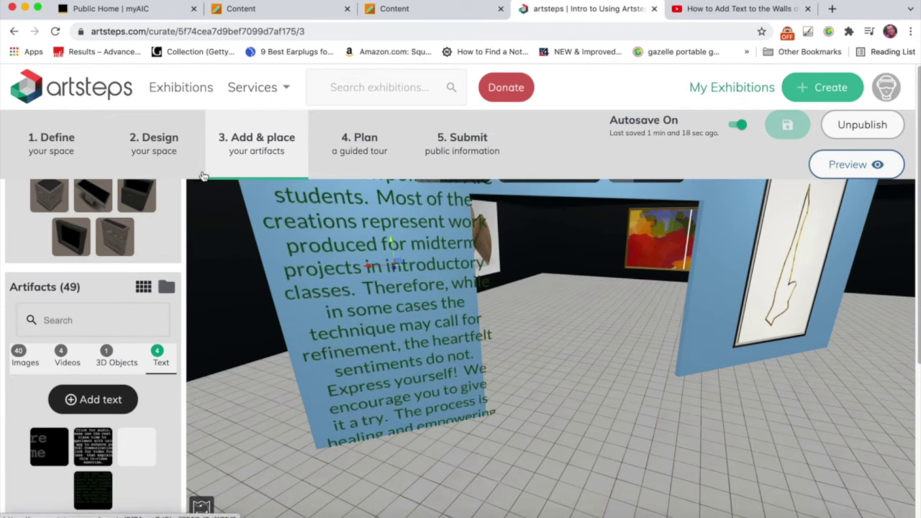
click(55, 32)
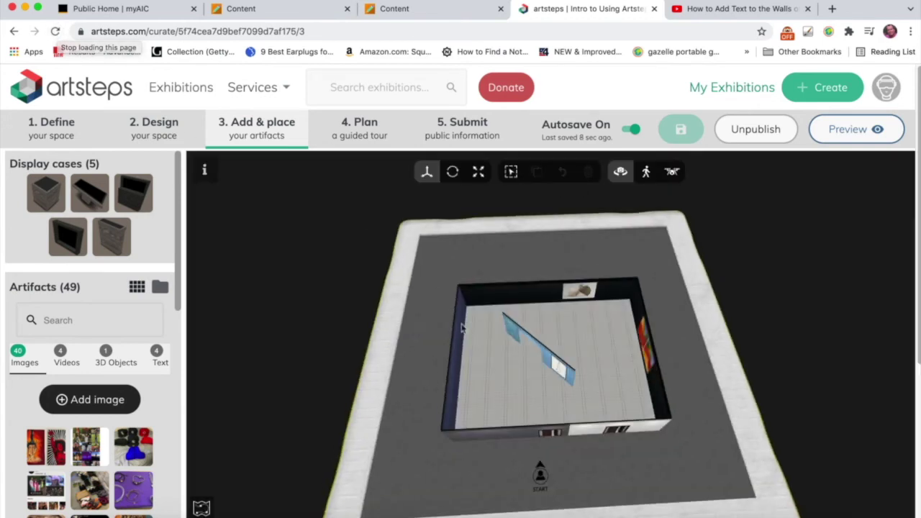
Scale the Curatorial Statement text down so that all its lines fit on the blue wall section left of the doorway.
drag(511, 383, 553, 366)
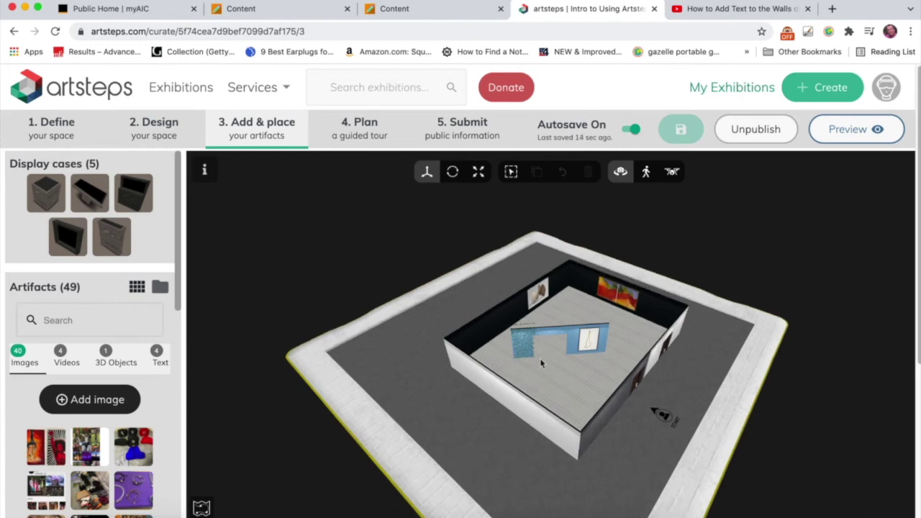
scroll(540, 356, up, 6)
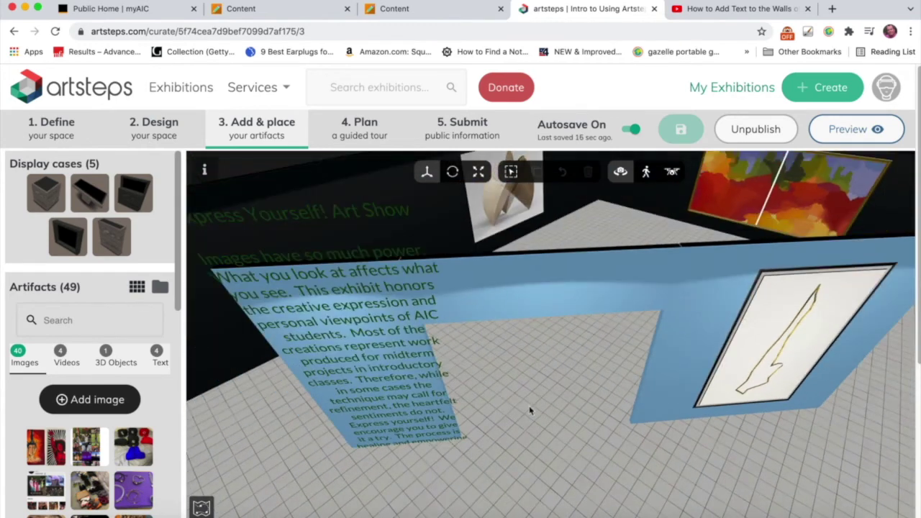
click(332, 319)
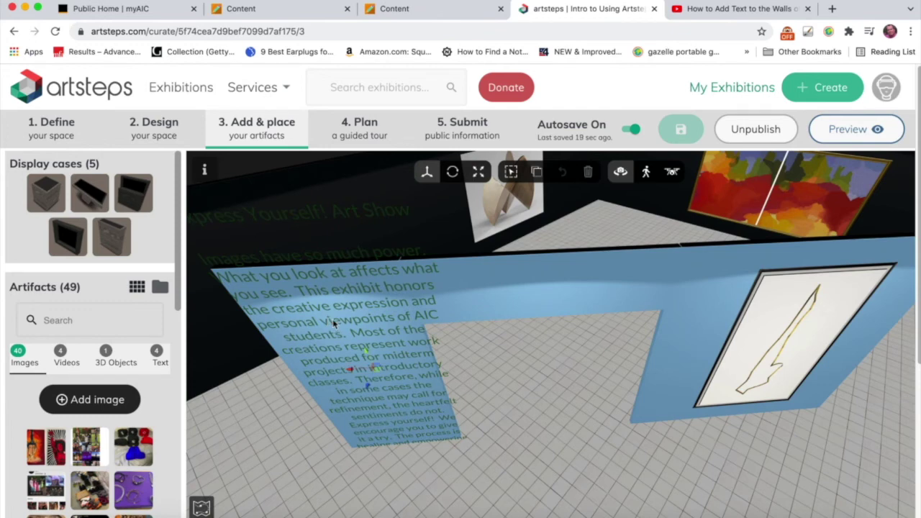
click(479, 174)
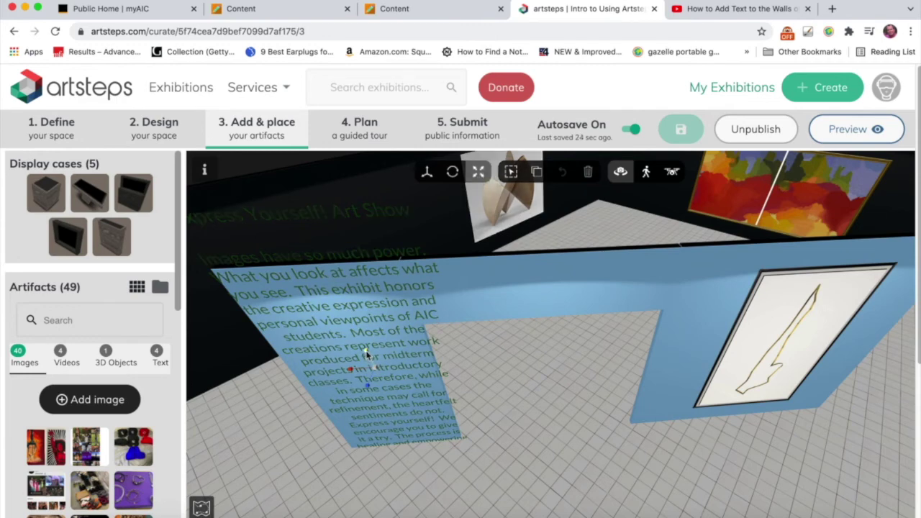
drag(366, 351, 347, 440)
scroll(341, 447, up, 5)
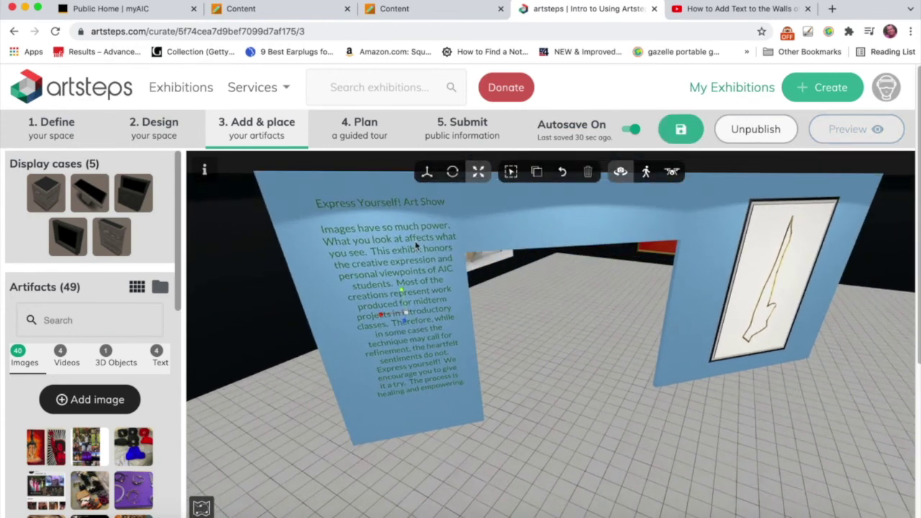
Move the Curatorial Statement text lower on the blue wall section, leaving space above its heading, and deselect it.
click(427, 172)
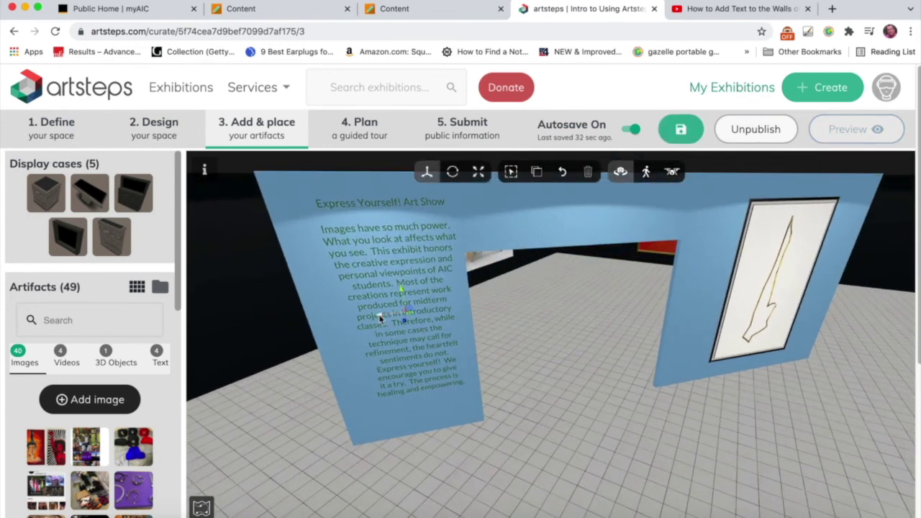
mouse_move(381, 319)
mouse_down()
mouse_move(394, 302)
mouse_move(393, 316)
mouse_up()
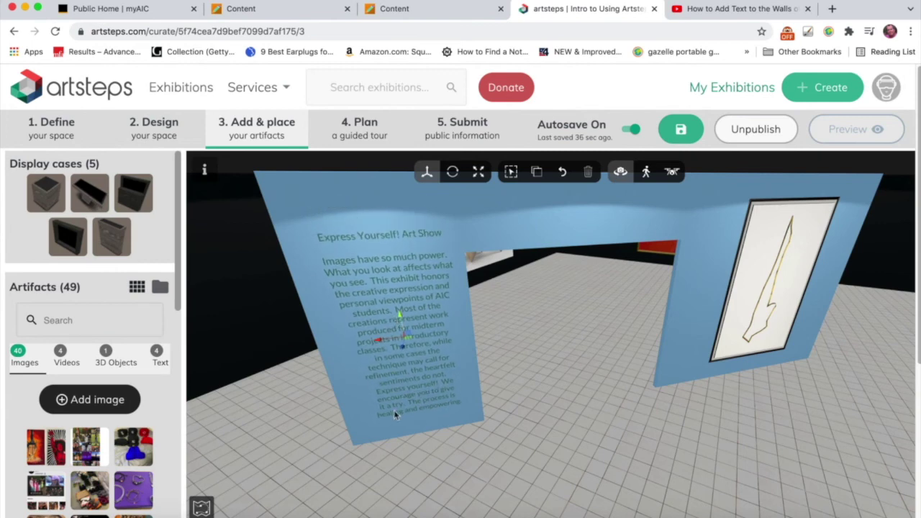
scroll(403, 460, up, 2)
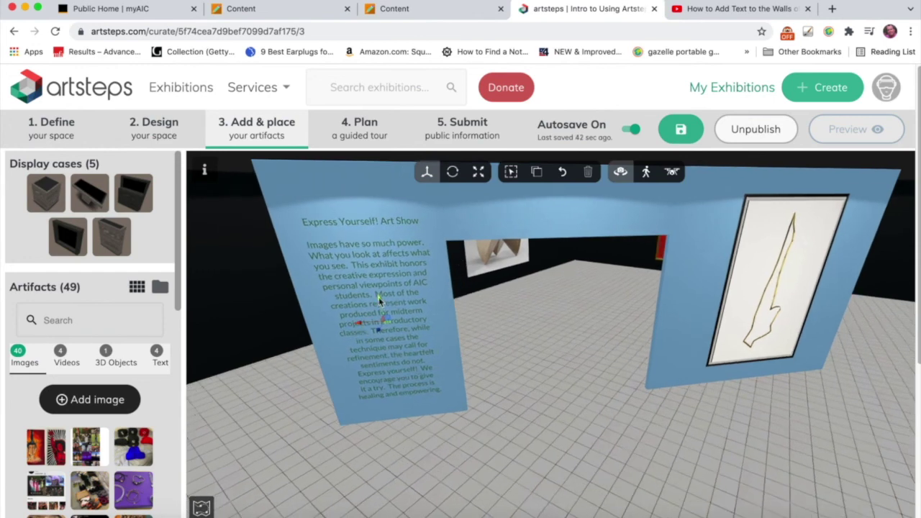
drag(380, 302, 380, 307)
click(411, 458)
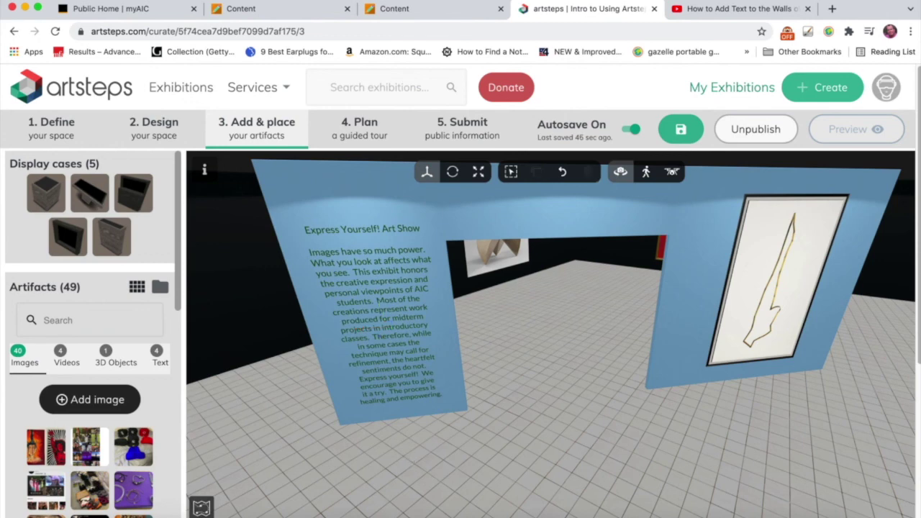
Save the exhibition and preview it, turning the view to face the Curatorial Statement on the blue wall.
click(680, 134)
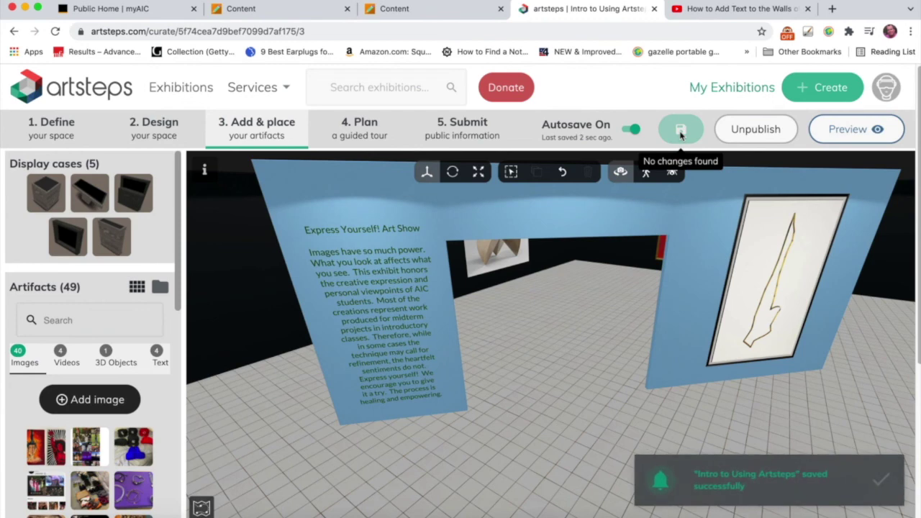
click(856, 130)
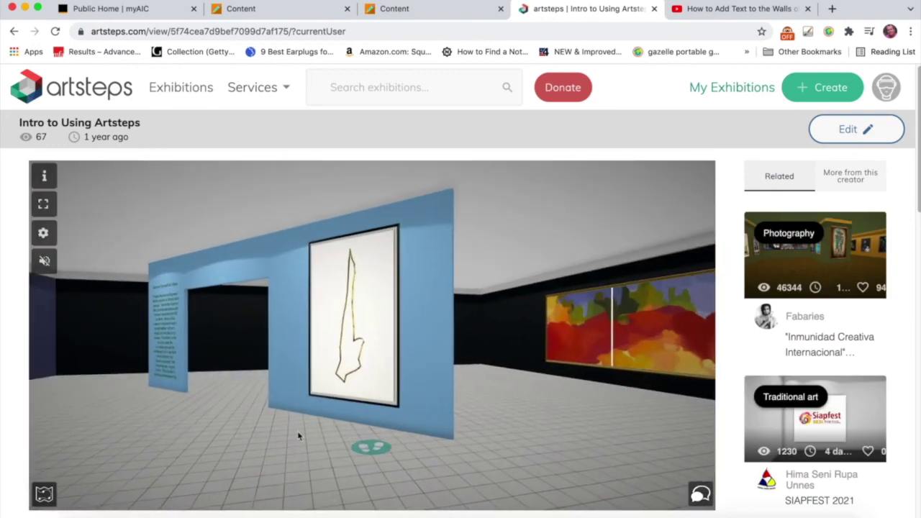
mouse_move(62, 431)
mouse_down()
mouse_move(194, 342)
mouse_move(333, 324)
mouse_move(123, 325)
mouse_move(141, 392)
mouse_move(45, 369)
mouse_move(4, 386)
mouse_up()
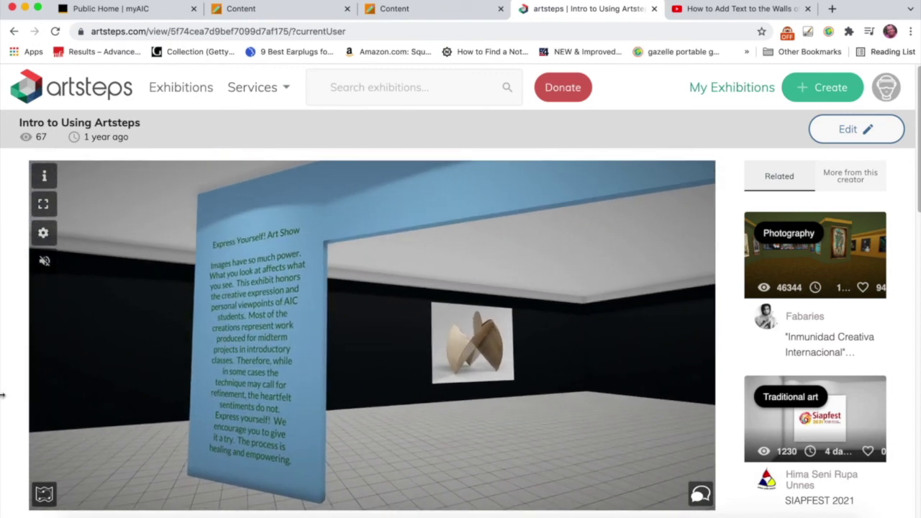
mouse_move(66, 411)
mouse_down()
mouse_move(78, 376)
mouse_move(2, 374)
mouse_up()
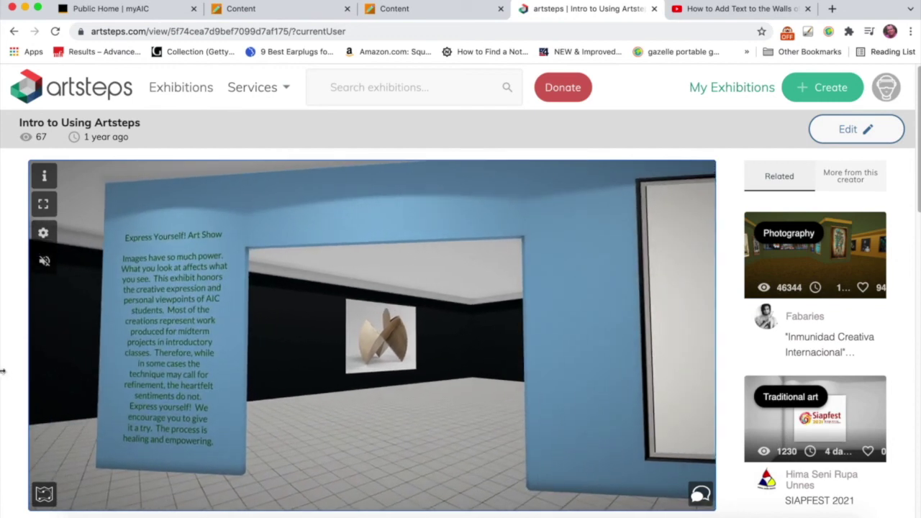